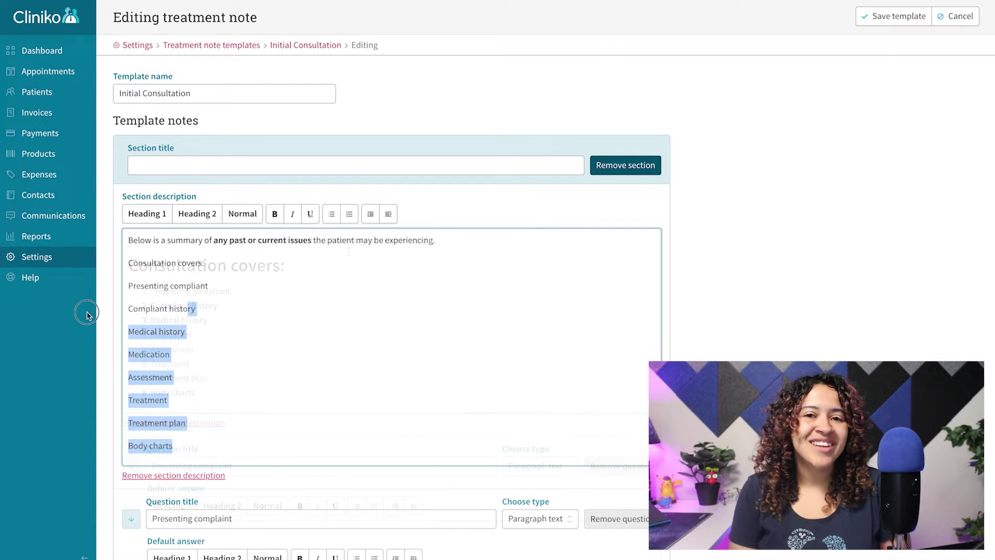
Step: Number the eight consultation topics, from Presenting complaint through Body charts, in the description
left_click_drag(85, 311, 100, 280)
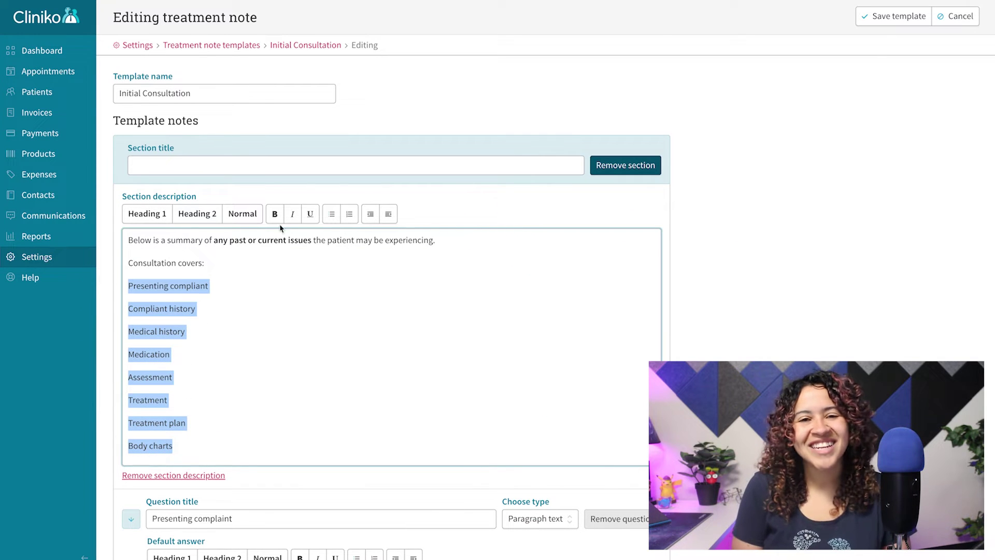
left_click(344, 215)
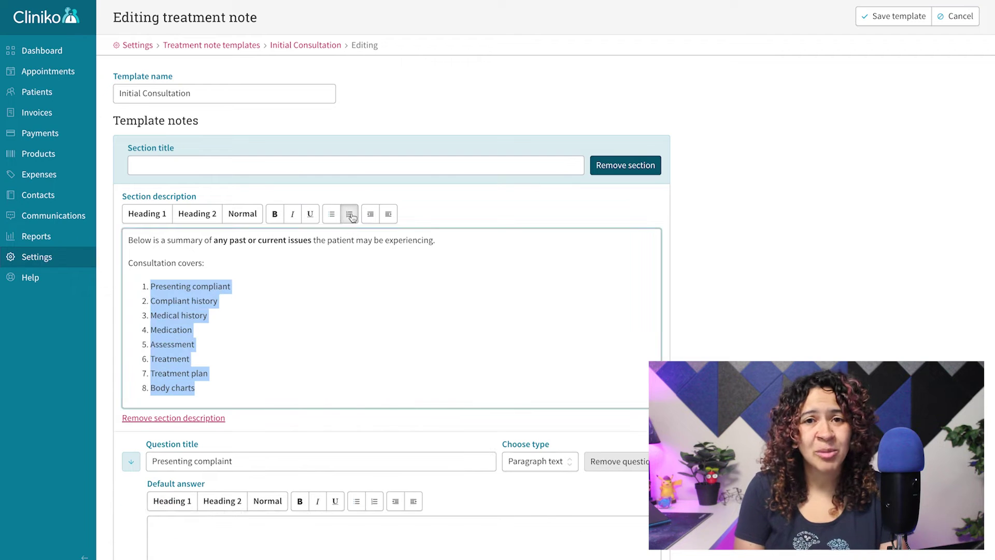
left_click(212, 263)
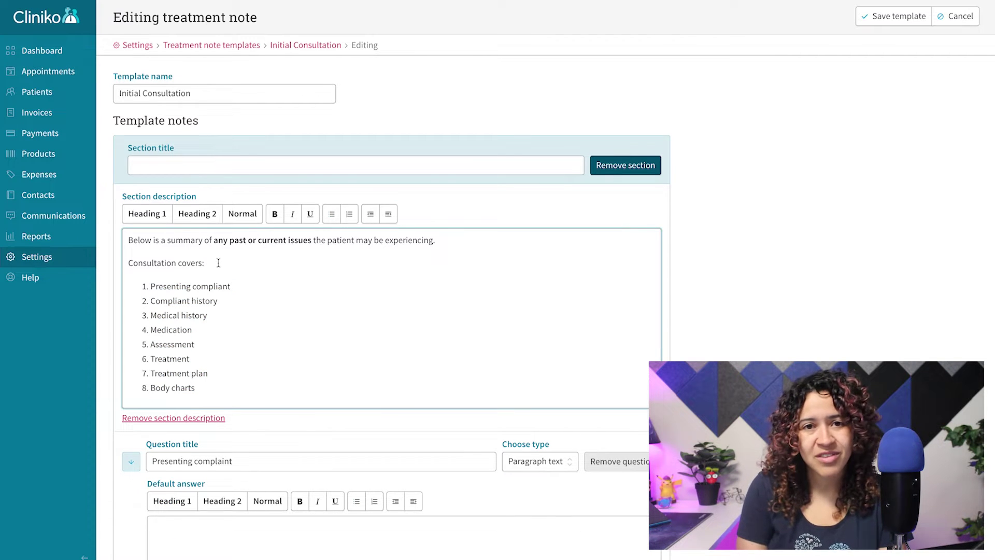
left_click_drag(213, 262, 155, 262)
Step: Change the New Patient Form's three numbered questions into bullet points
left_click_drag(155, 263, 124, 262)
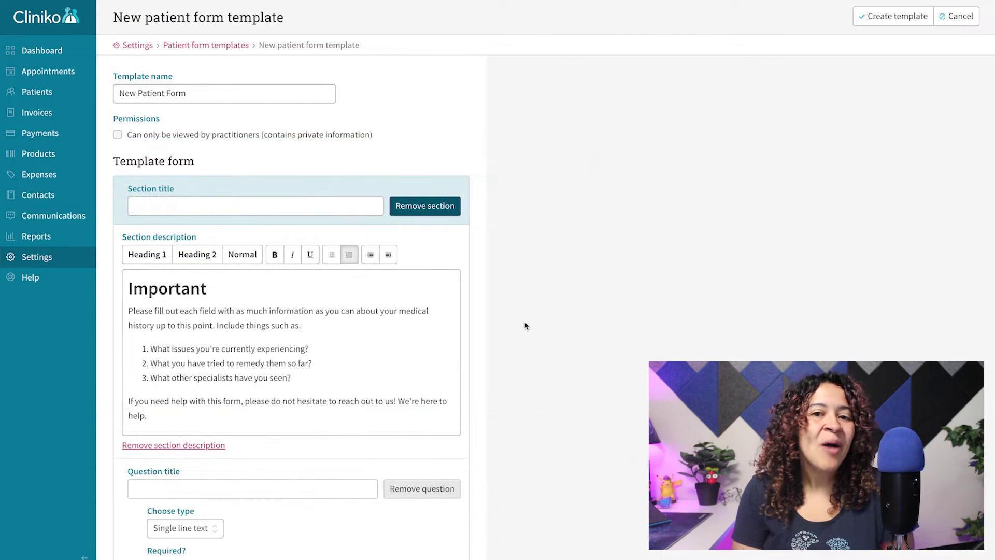
left_click_drag(292, 378, 164, 347)
left_click(331, 254)
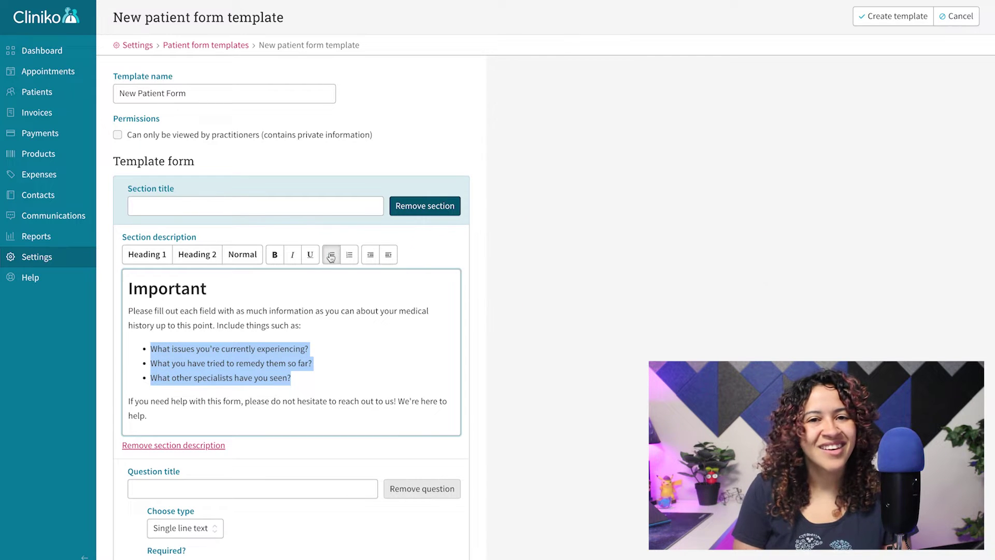
left_click(627, 408)
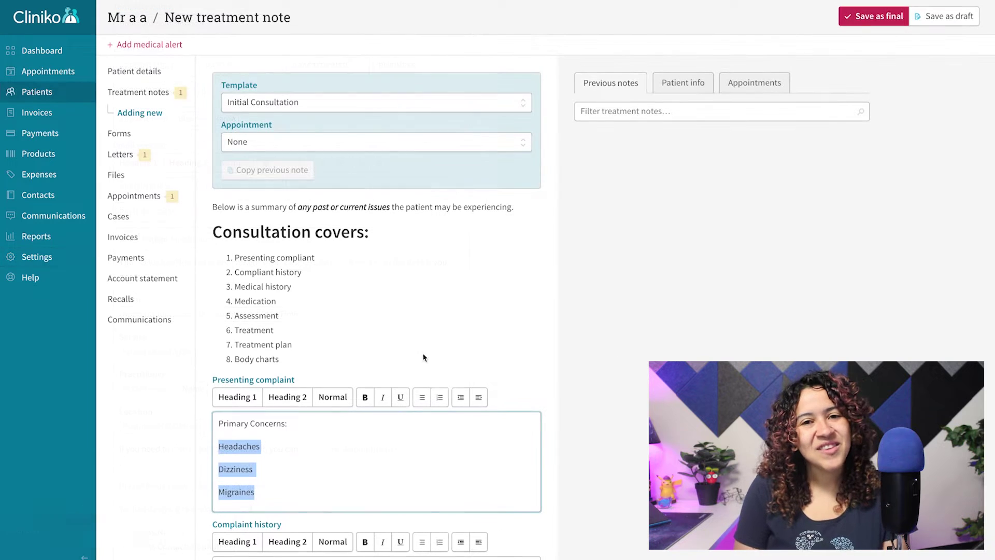
Step: Number the Headaches, Dizziness and Migraines lines and style Primary Concerns: as Heading 1
left_click(439, 398)
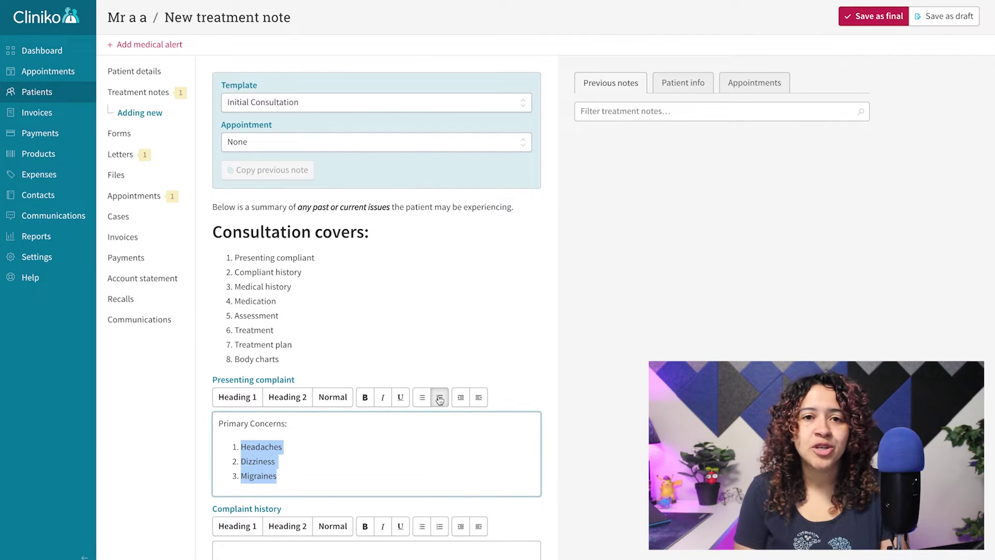
left_click(284, 379)
triple_click(235, 427)
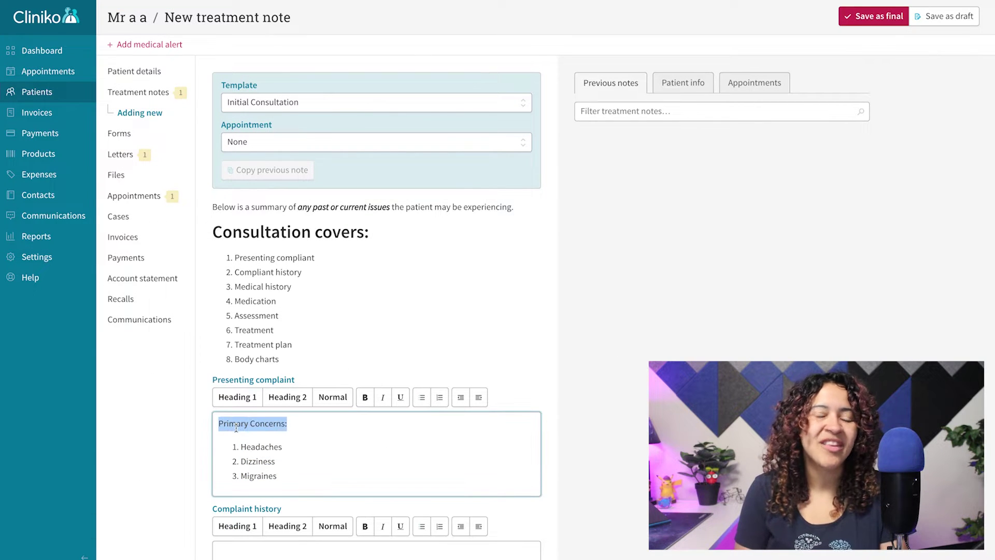
left_click(239, 400)
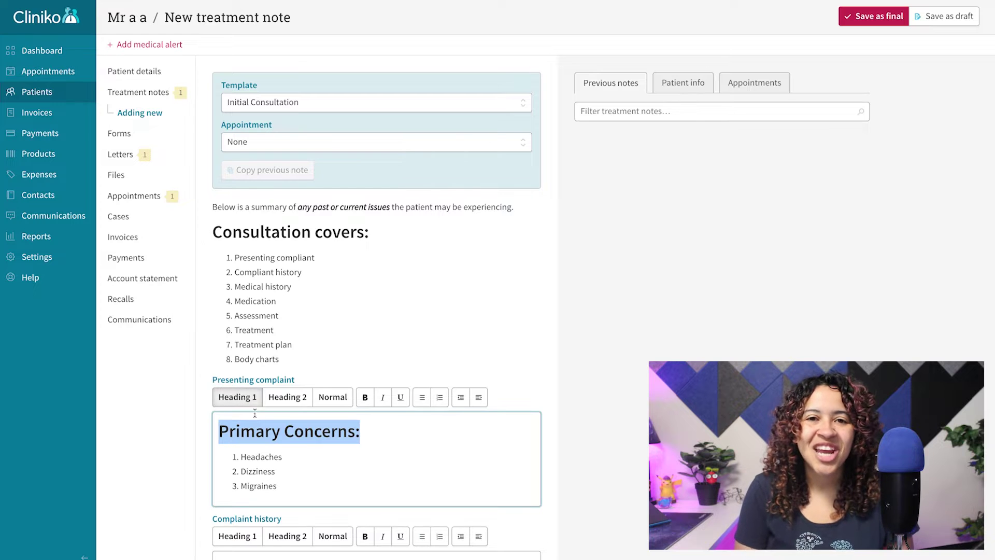
left_click(302, 446)
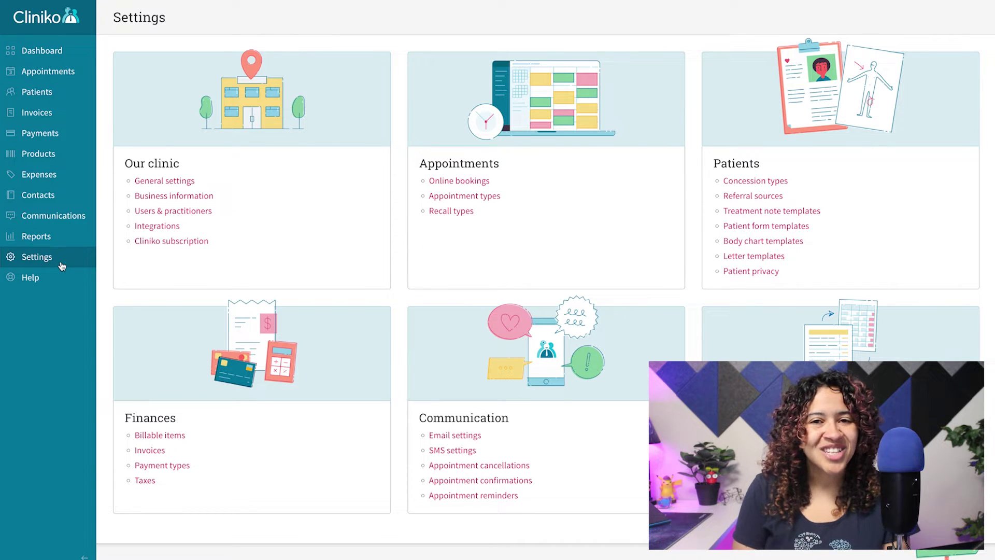
Step: Go to Treatment note templates and open Initial Consultation in the editor
left_click(746, 212)
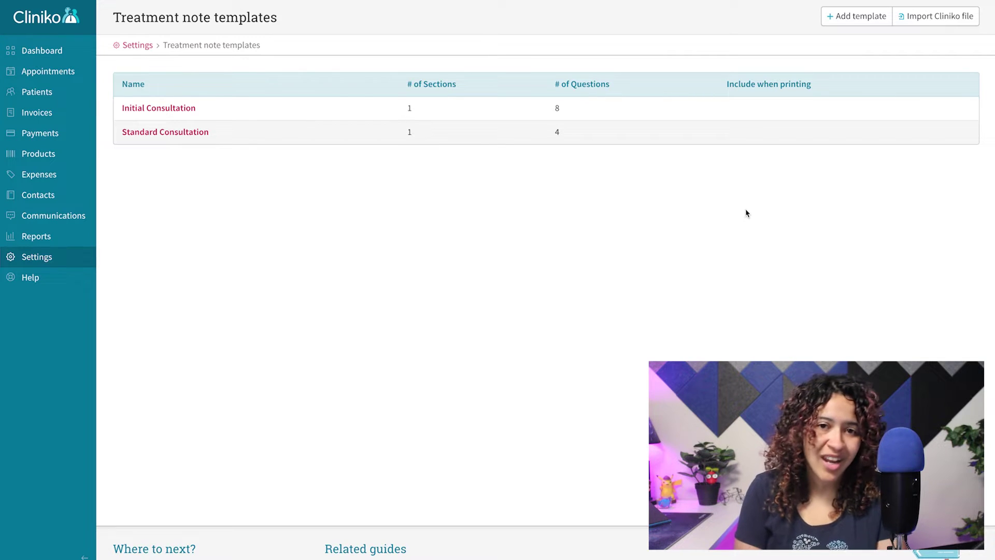
left_click(195, 108)
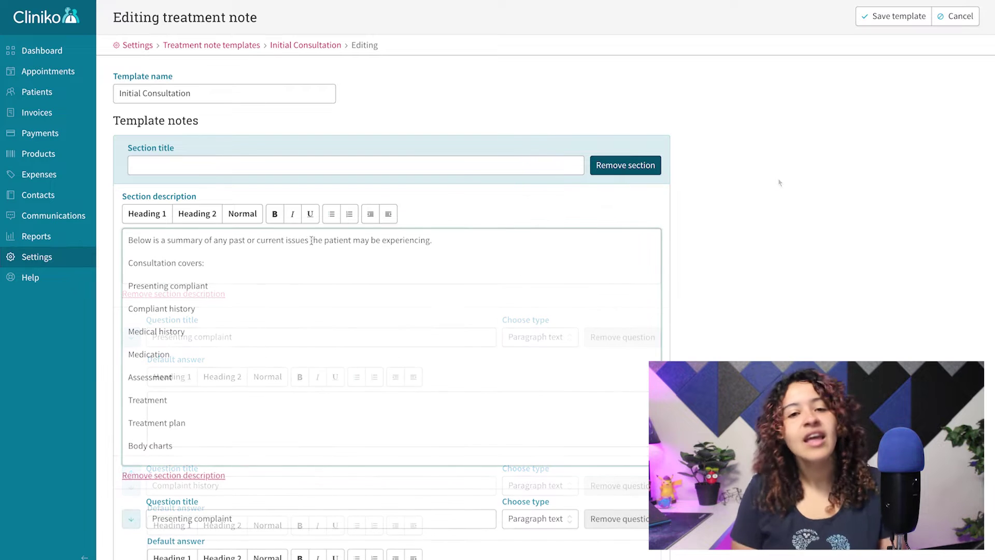
Step: Make the phrase 'any past or current issues' bold in the description
left_click_drag(308, 240, 214, 239)
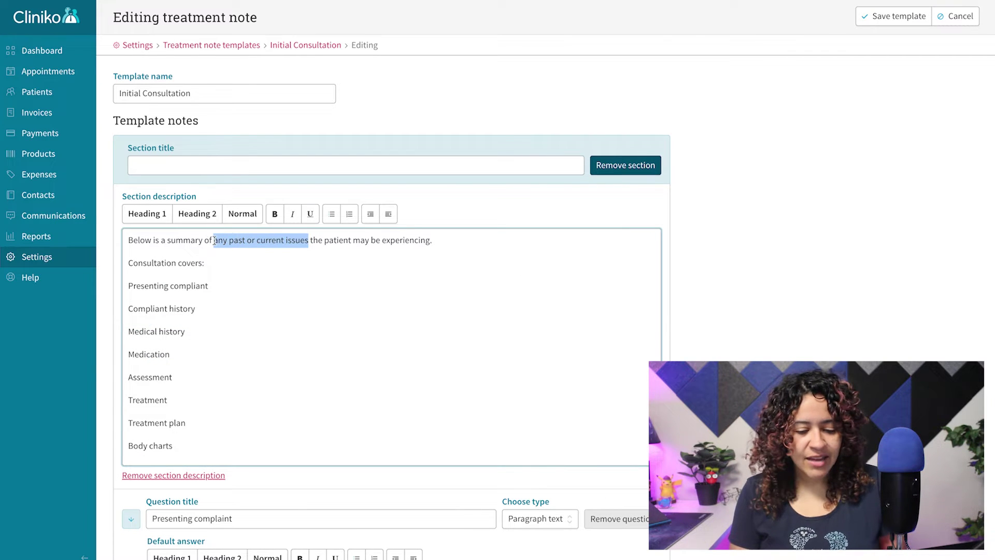
left_click(275, 214)
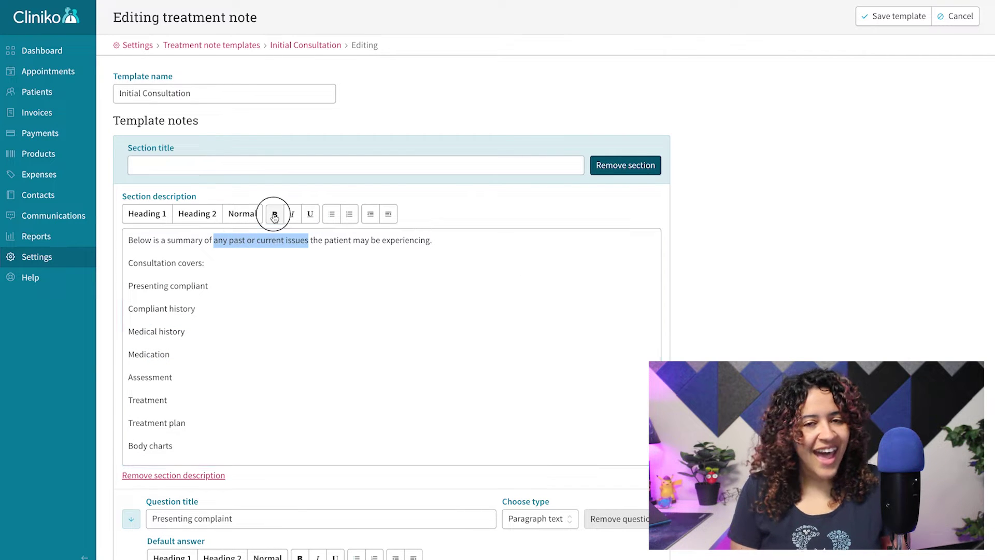
left_click(231, 281)
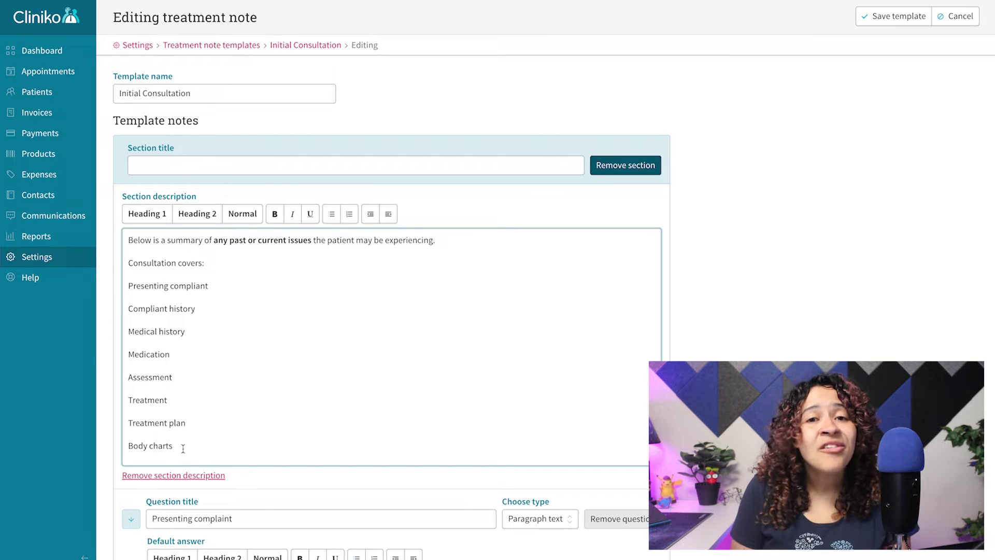
Step: Number the eight consultation topics and make Consultation covers: a Heading 1
left_click_drag(185, 451, 100, 278)
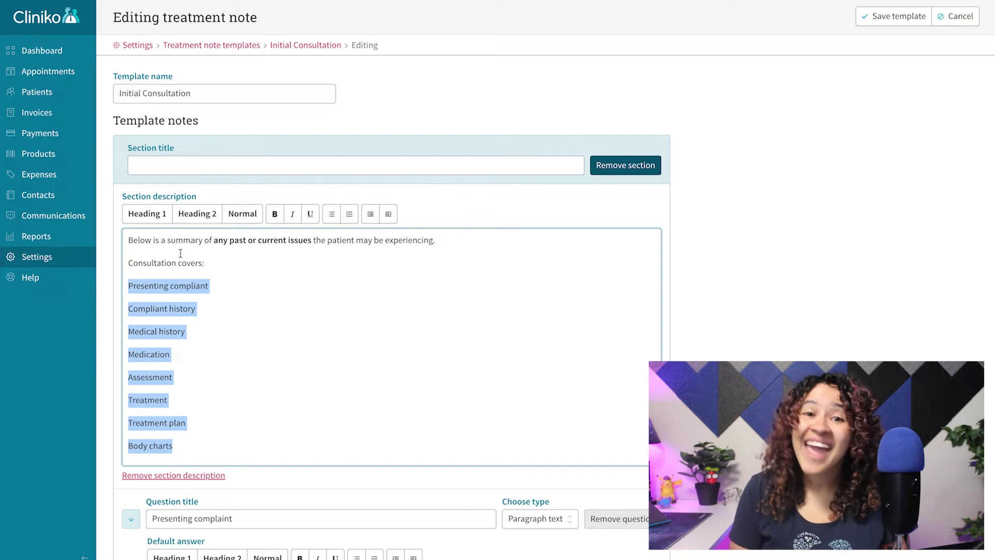
left_click(351, 215)
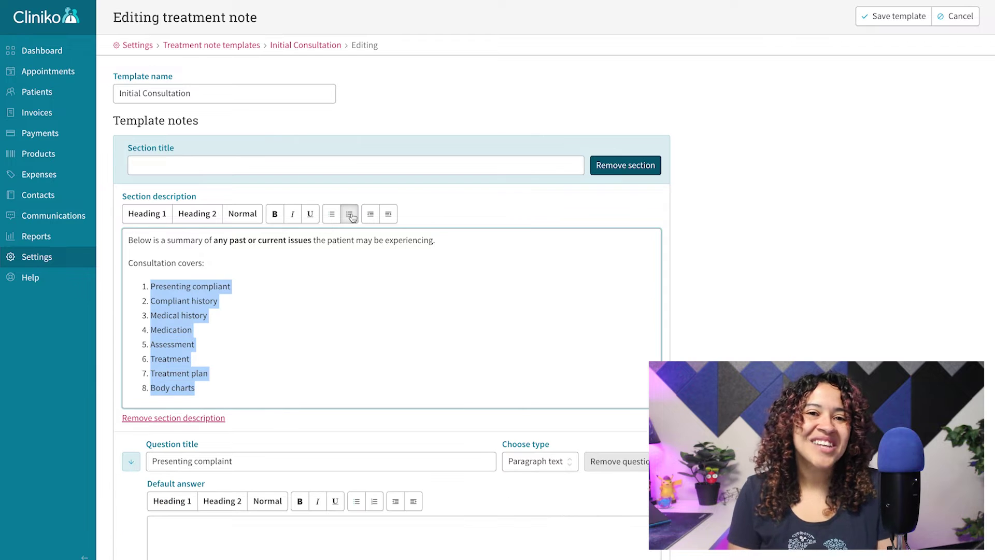
left_click(216, 263)
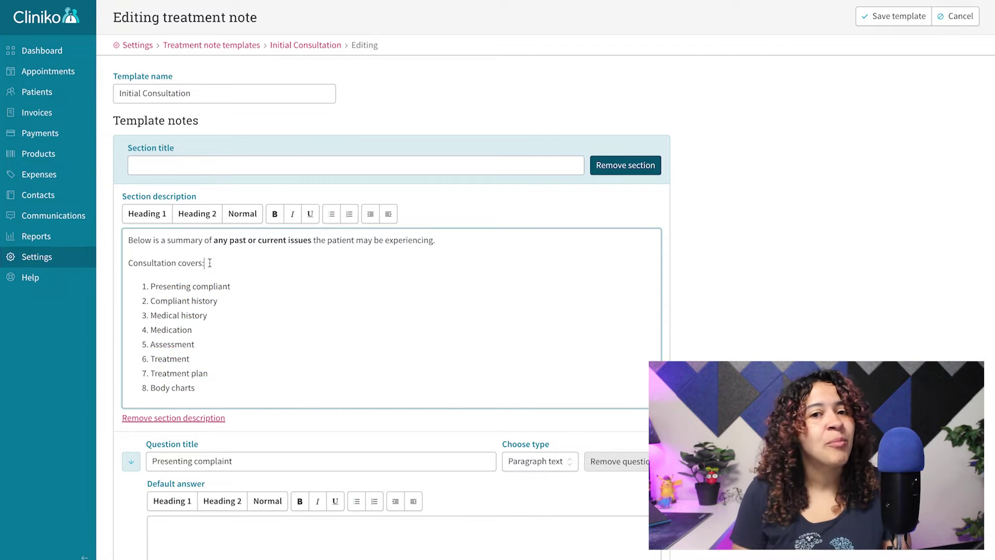
left_click_drag(218, 262, 124, 263)
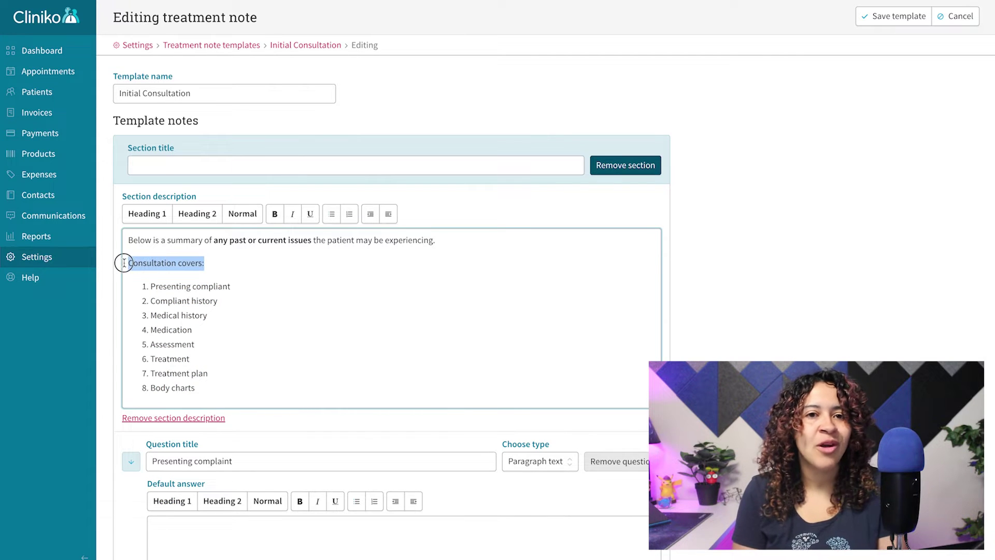
left_click(157, 214)
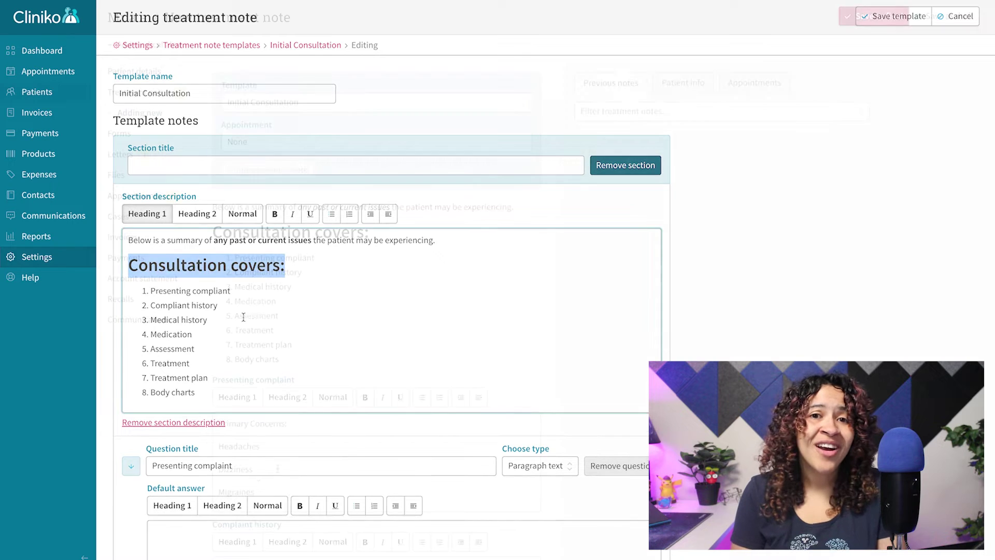
Step: Turn Headaches, Dizziness and Migraines into a numbered list and Primary Concerns: into Heading 1
left_click_drag(261, 492, 191, 444)
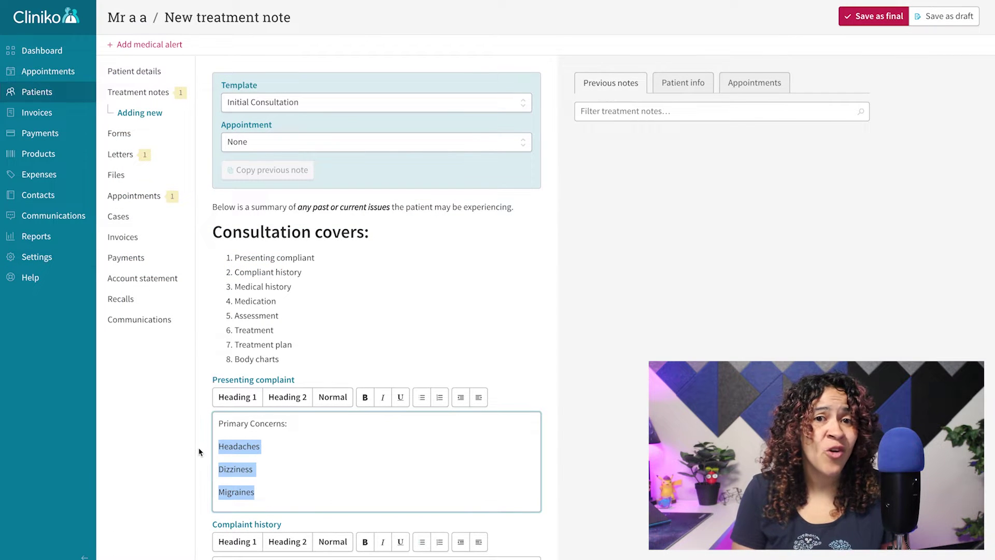
left_click(440, 398)
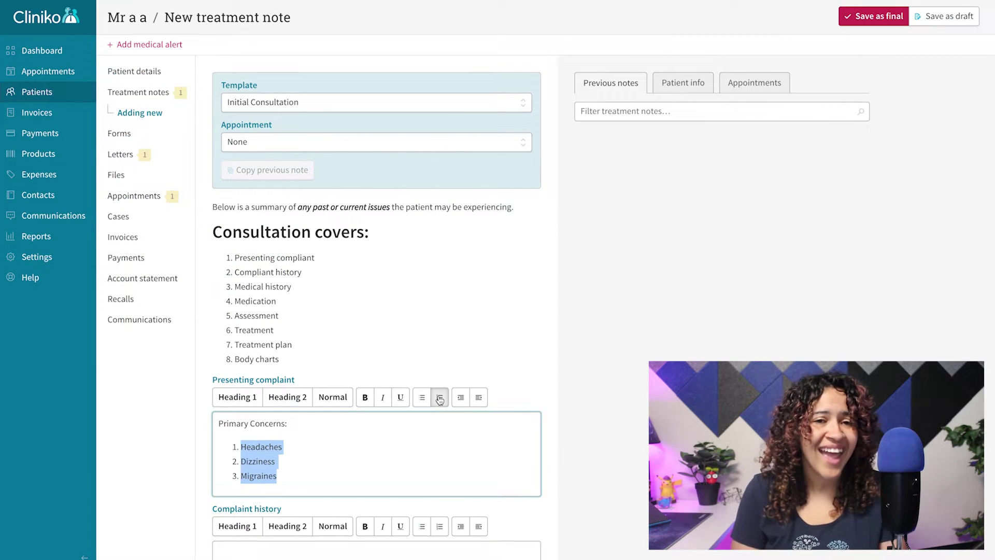
left_click(342, 352)
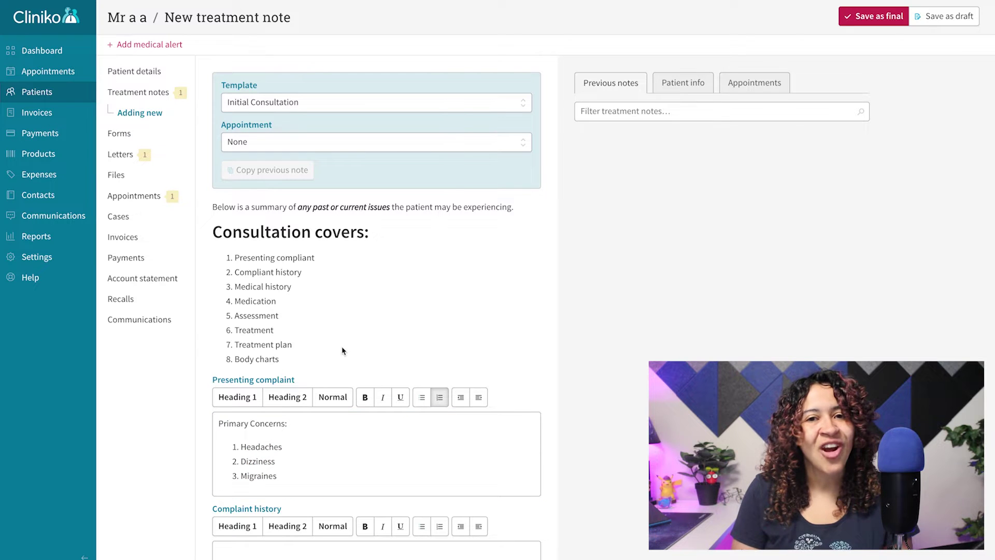
double_click(236, 426)
left_click(235, 427)
left_click(237, 397)
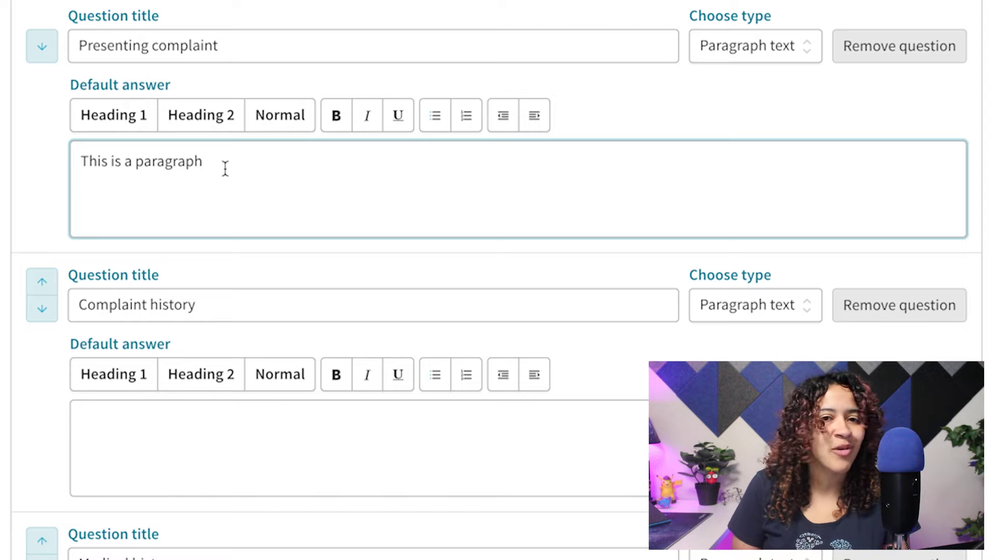
Step: Add the paragraph 'This is also a new paragraph', then a line break with 'This is a new line'
key("Return")
type("This is")
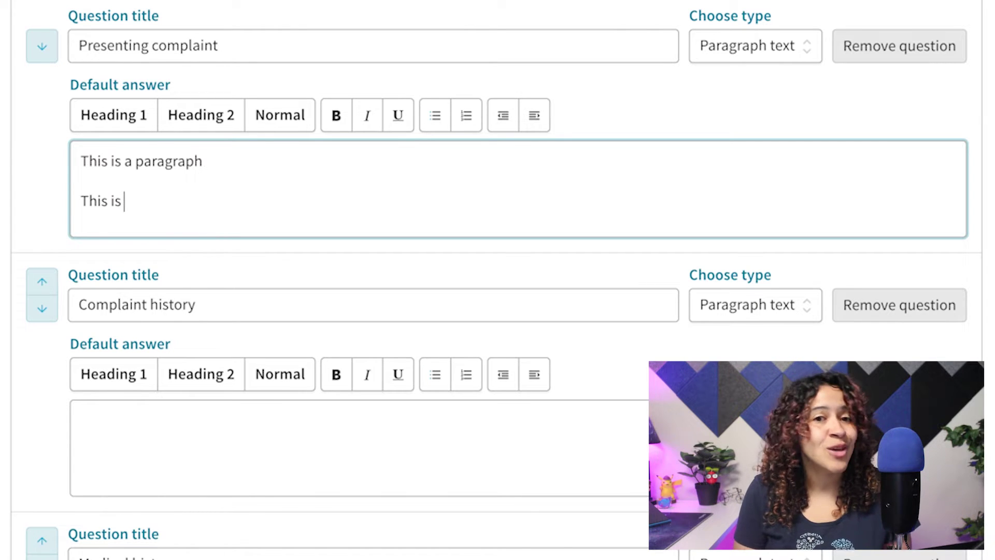
type(" also a new")
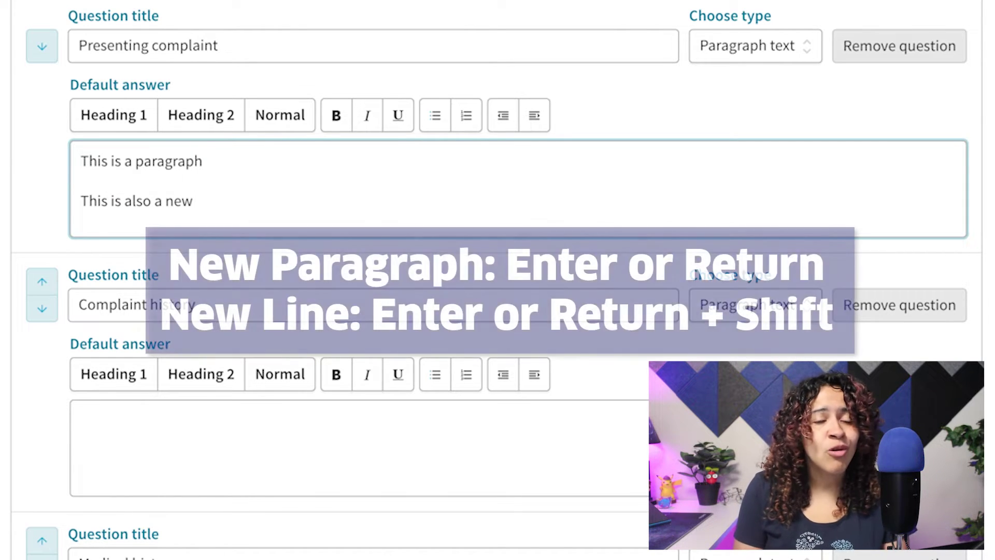
type(" paragra")
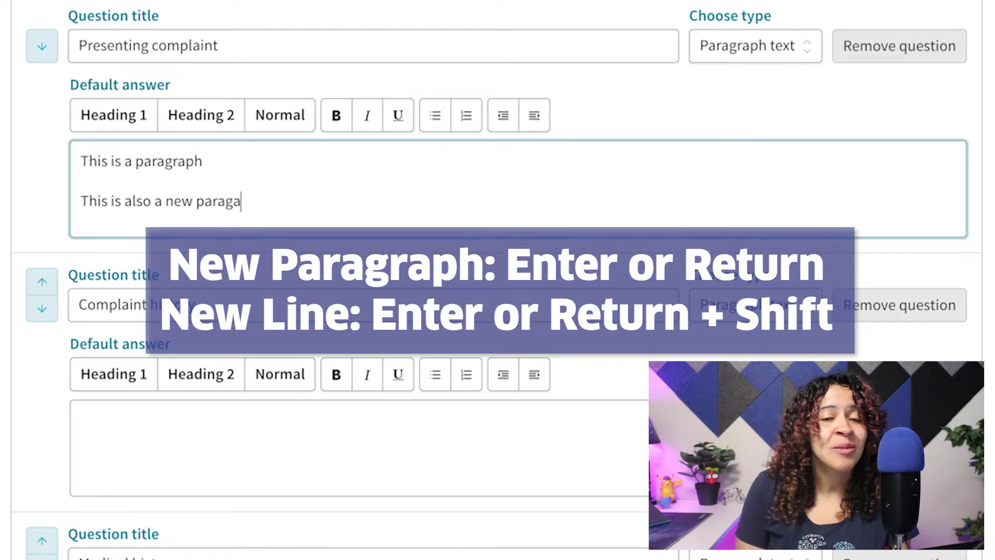
type("ph")
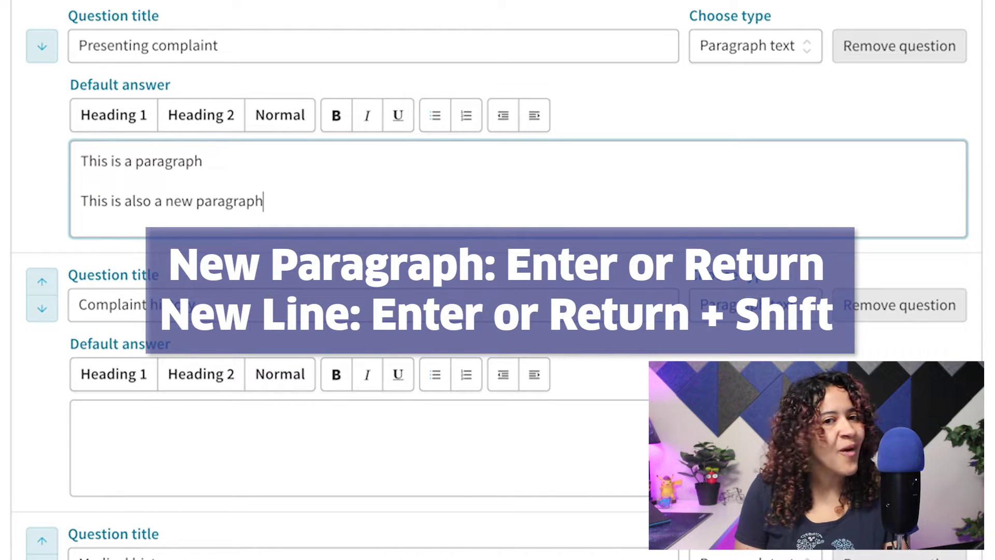
key("shift+Return")
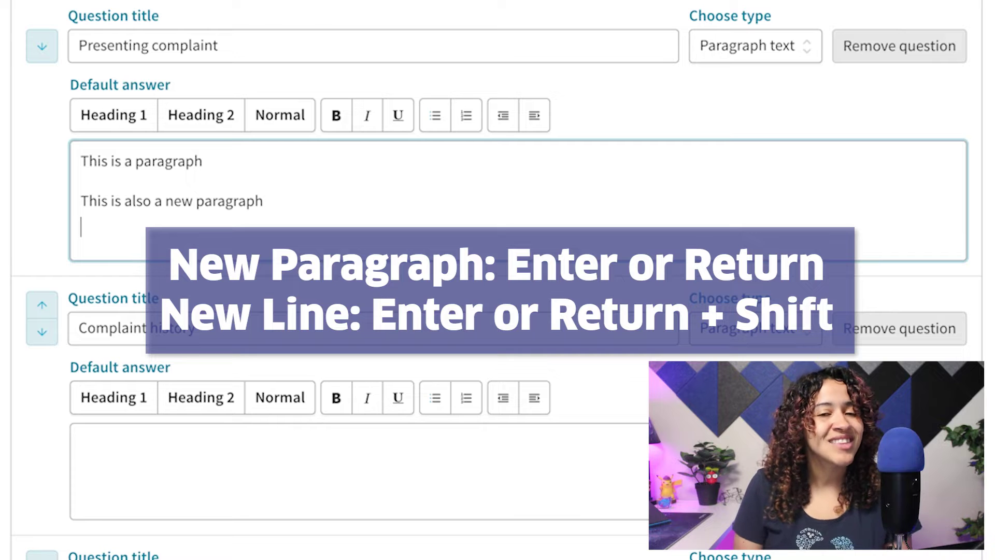
type("This is a new ")
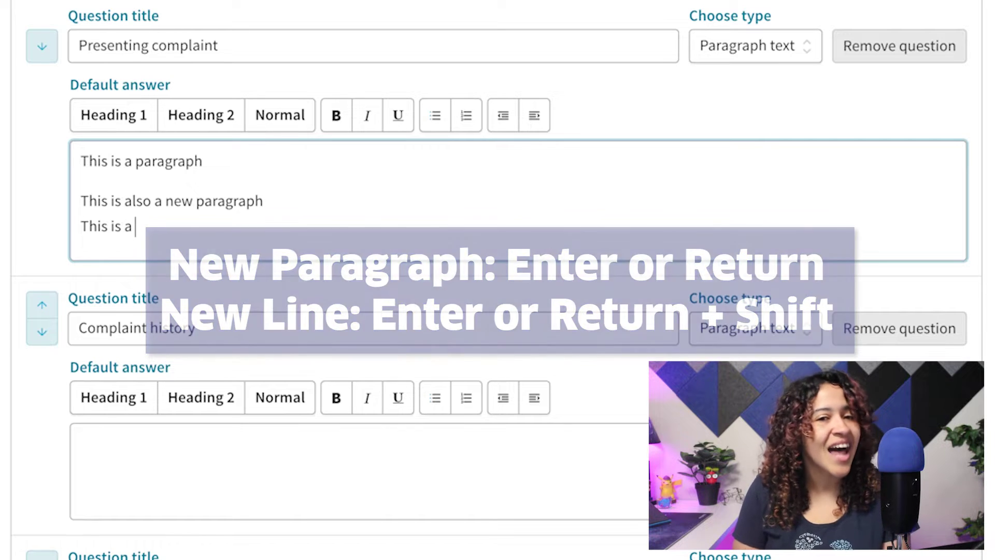
type("line")
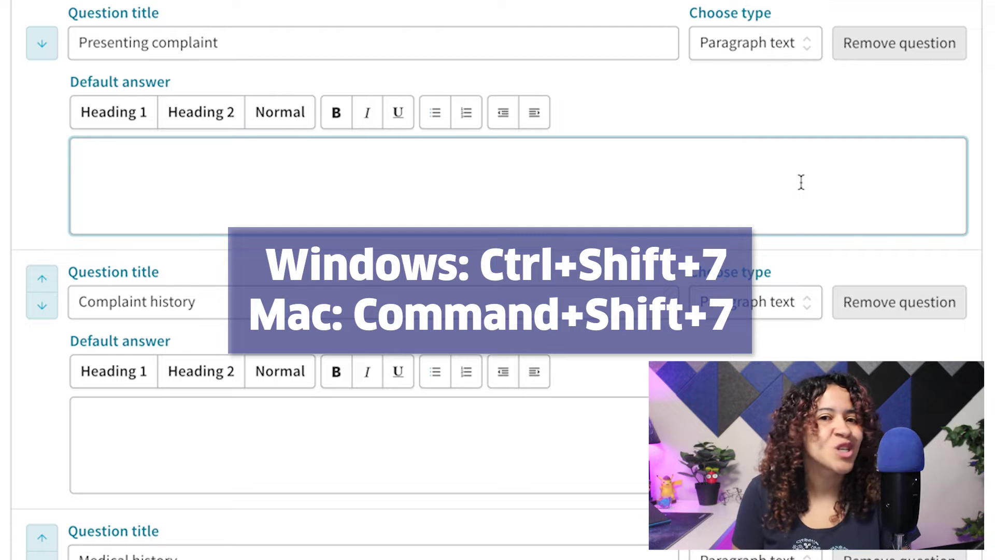
Step: Start a numbered list beginning 'Co', then indent the Lao Tzu quote as a block quote
key("ctrl+shift+7")
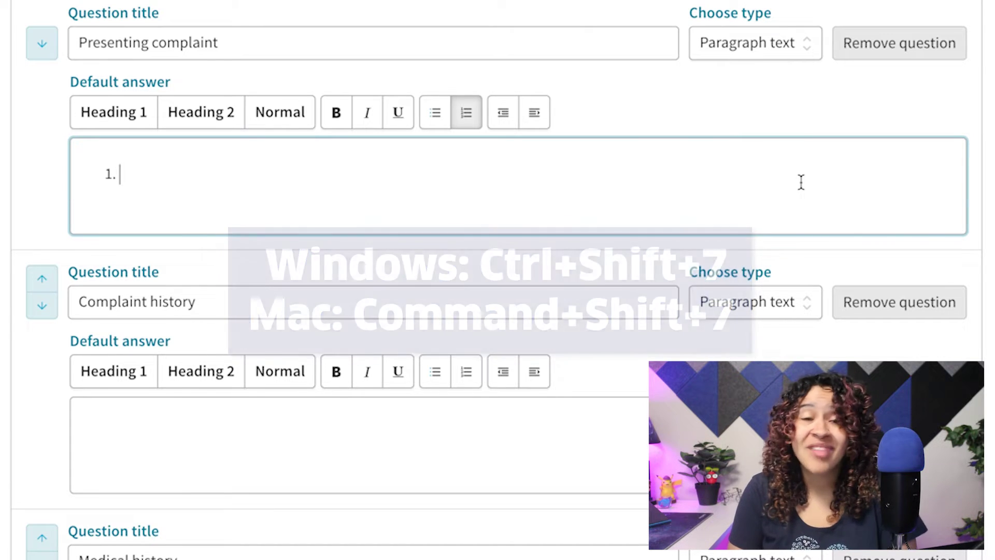
type("Co")
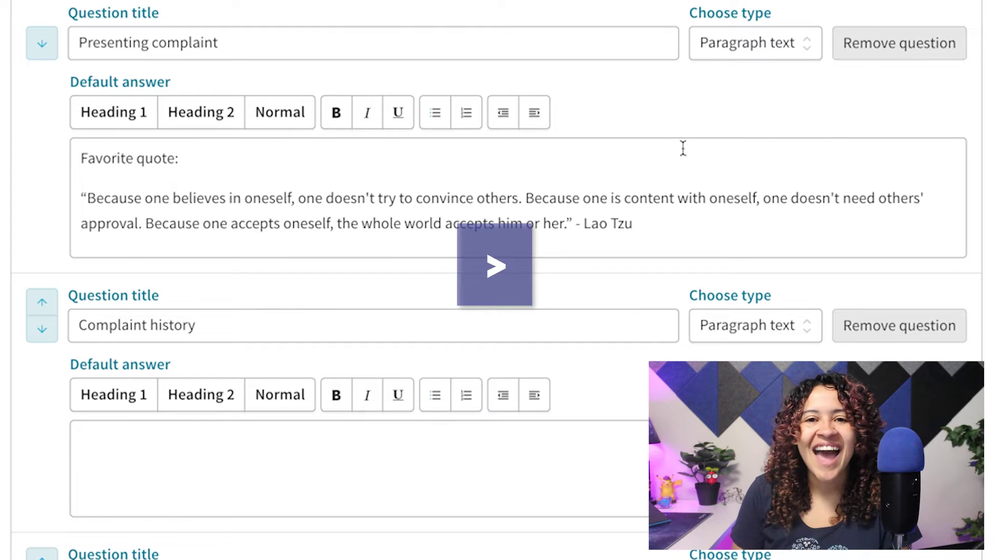
left_click(80, 196)
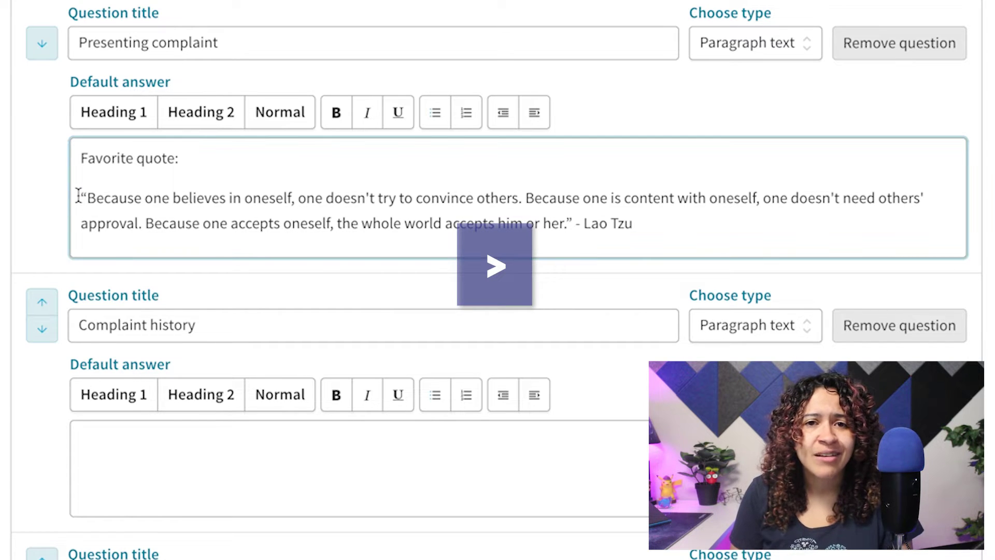
left_click(534, 112)
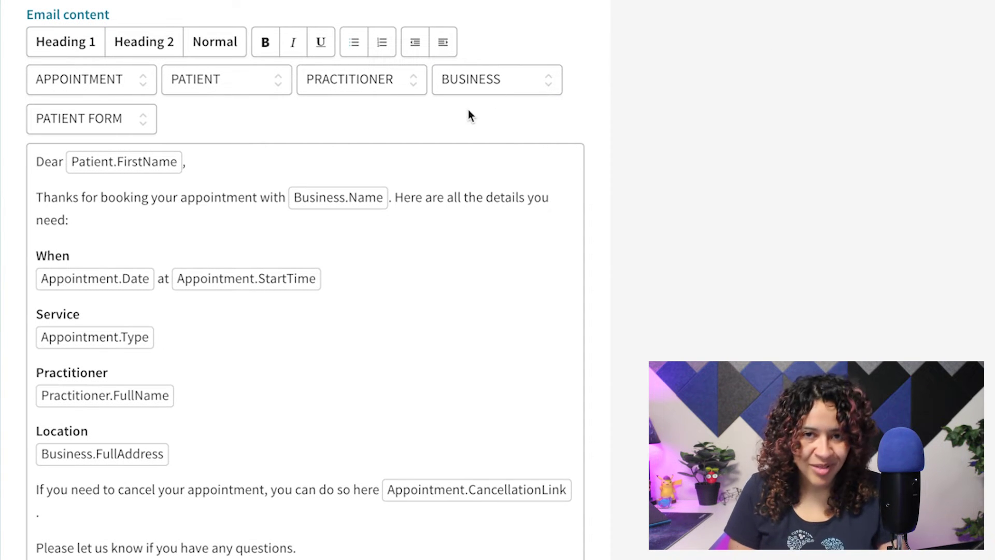
Step: Replace the greeting's Patient.FirstName placeholder with Patient.FullName
left_click(158, 163)
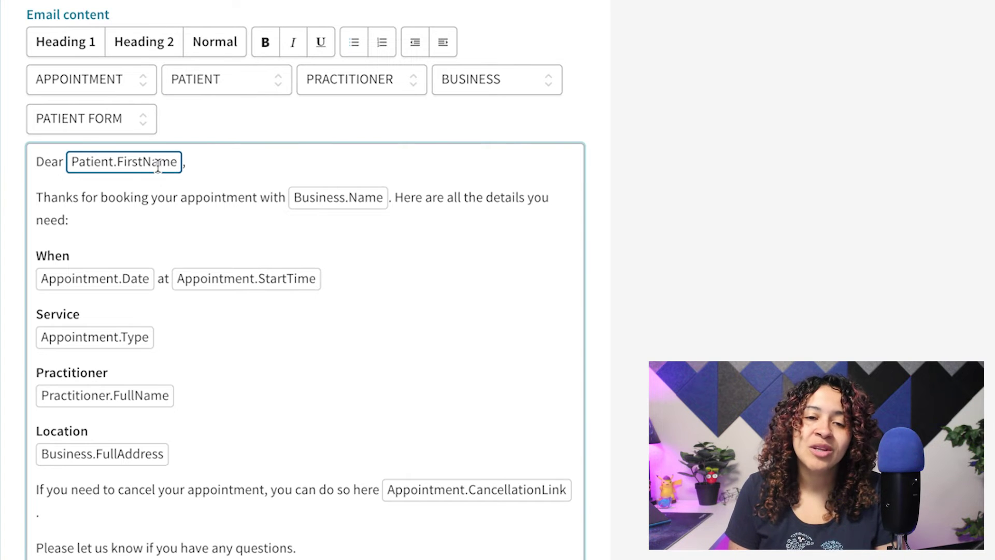
left_click(243, 84)
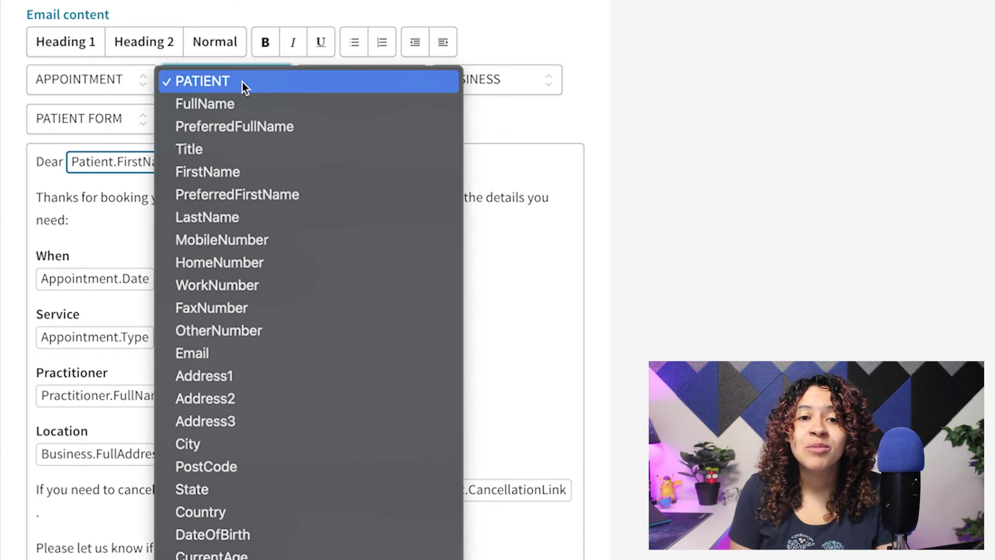
left_click(274, 108)
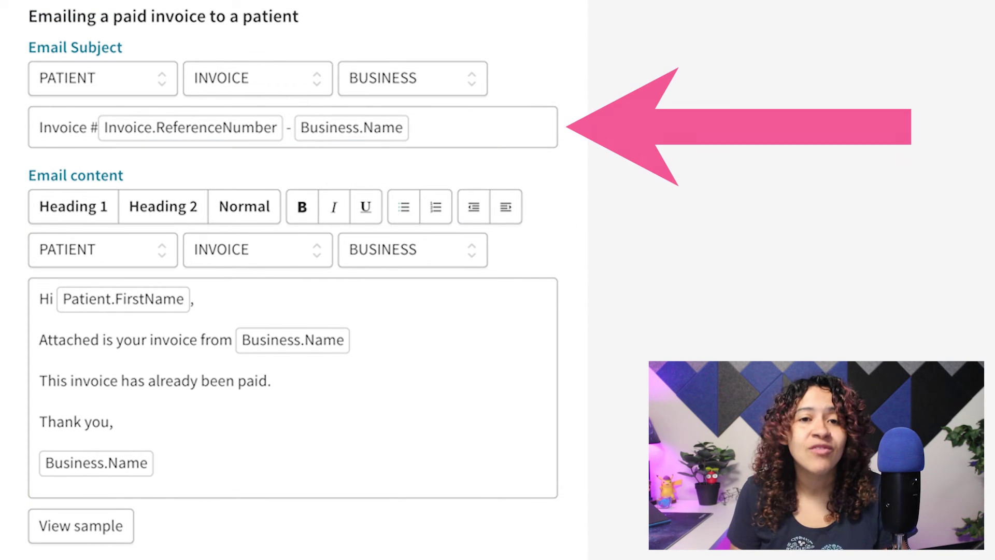
Step: Insert 'for' and the Patient.PreferredFullName placeholder before the dash in the email subject
left_click(284, 127)
type("for")
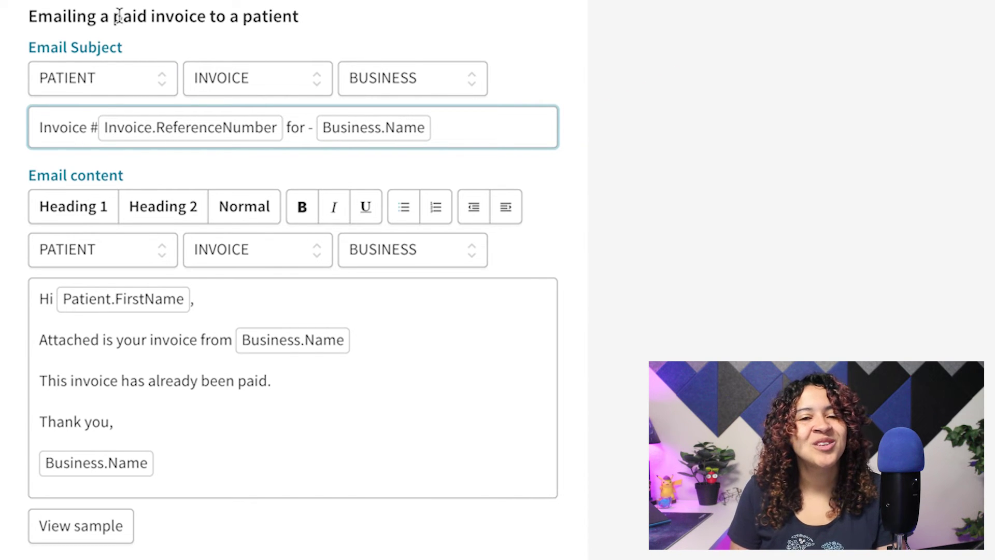
left_click(123, 76)
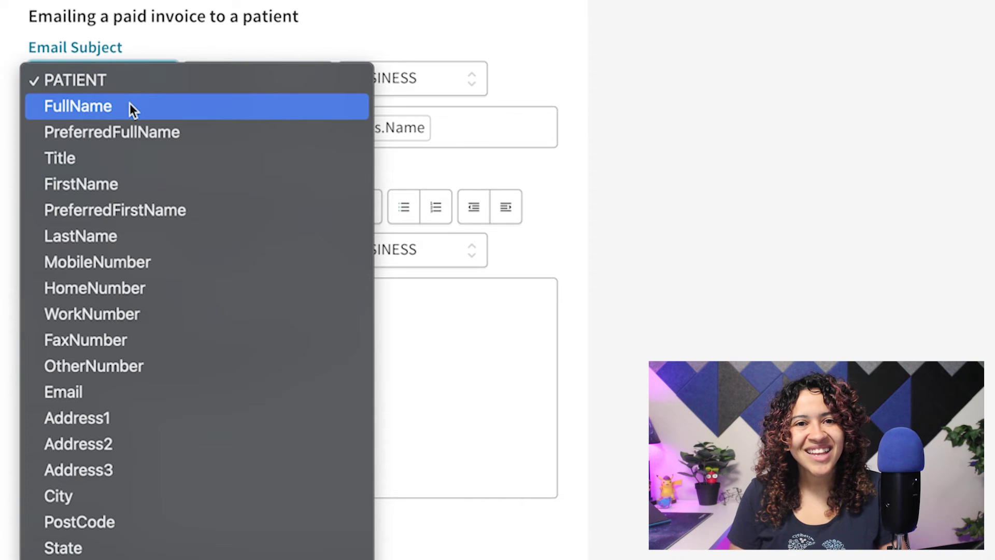
left_click(153, 131)
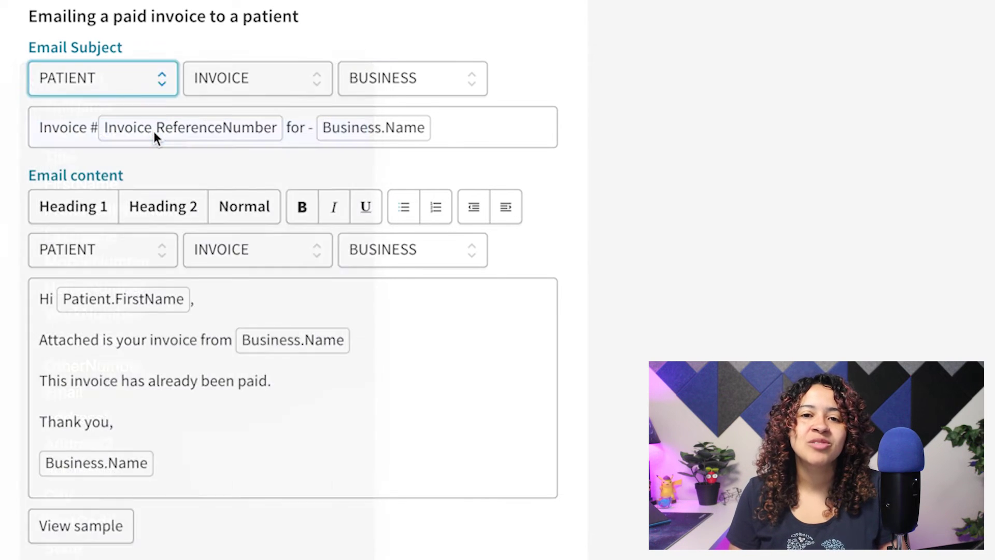
left_click(809, 181)
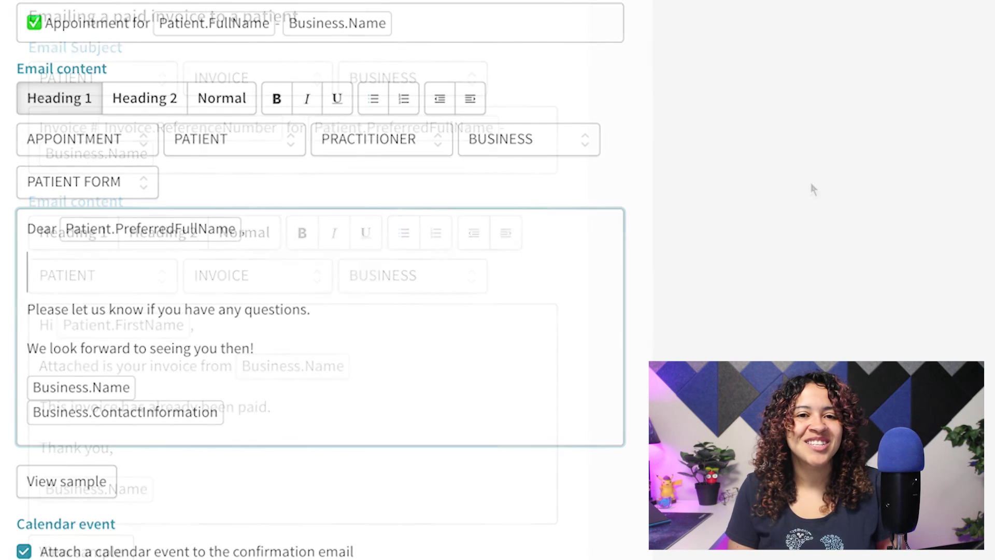
Step: Add the 'Things to Note:' heading, then item '1. Please bring your ID and/or passport when you' with 'ID and/or passport' in bold
type("Things to ")
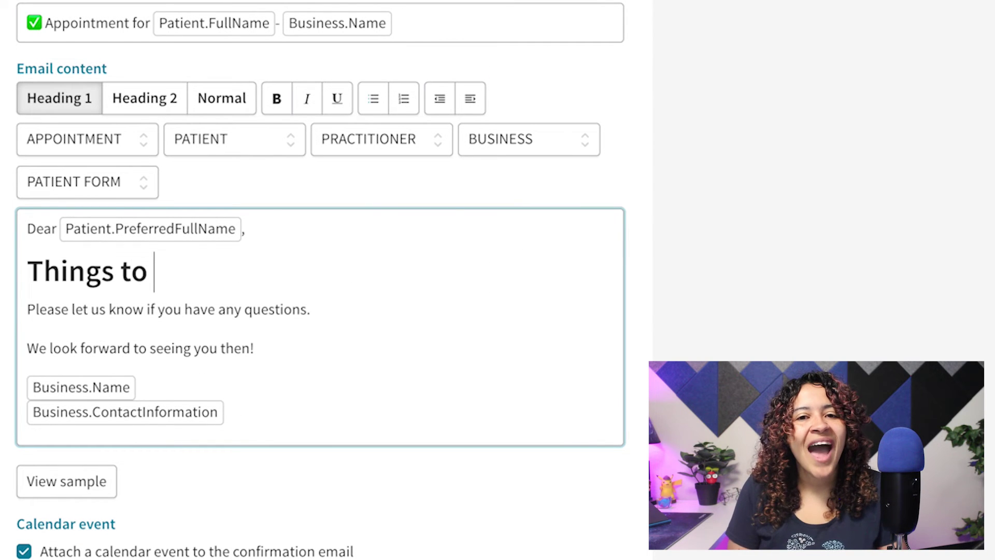
type("Note:")
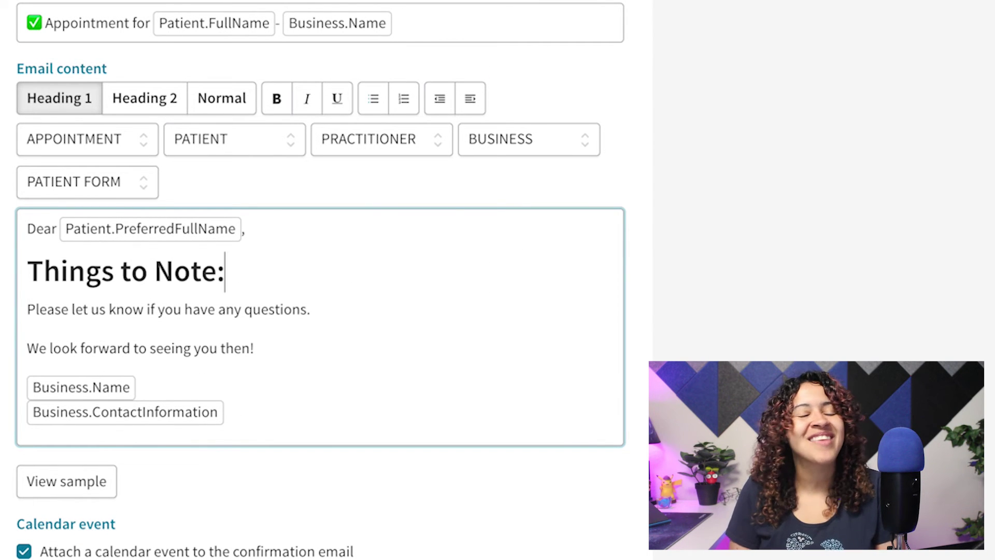
key("Return")
type("1.")
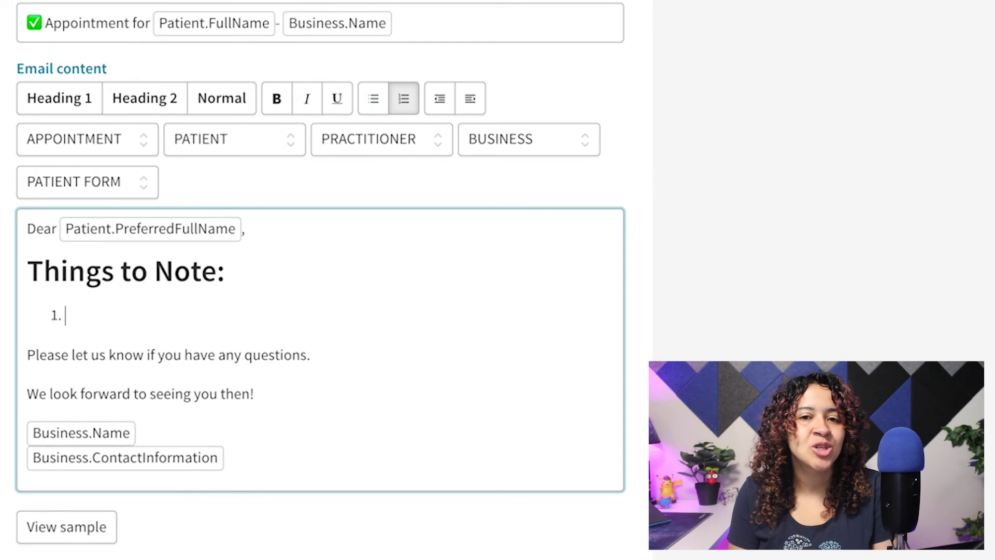
type(" Please br")
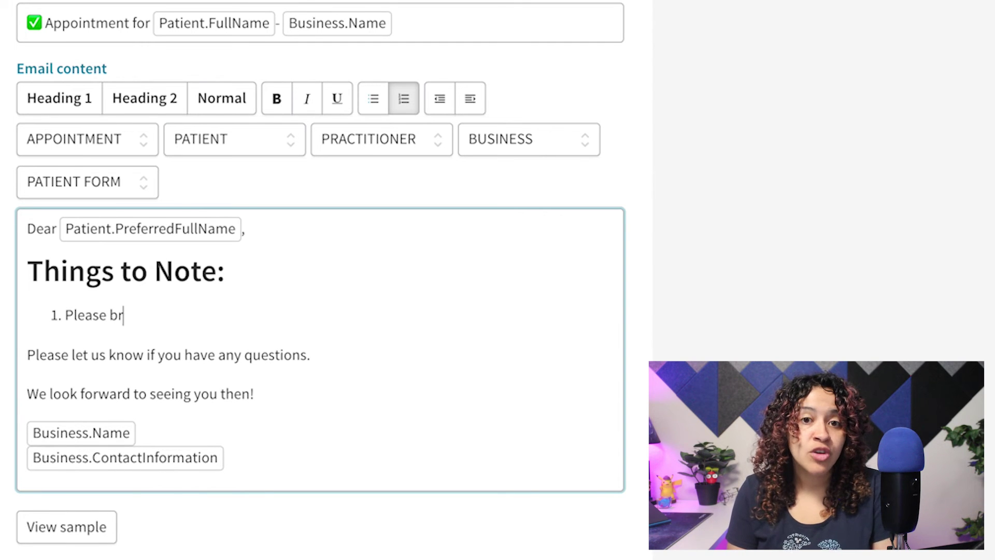
type("ing your")
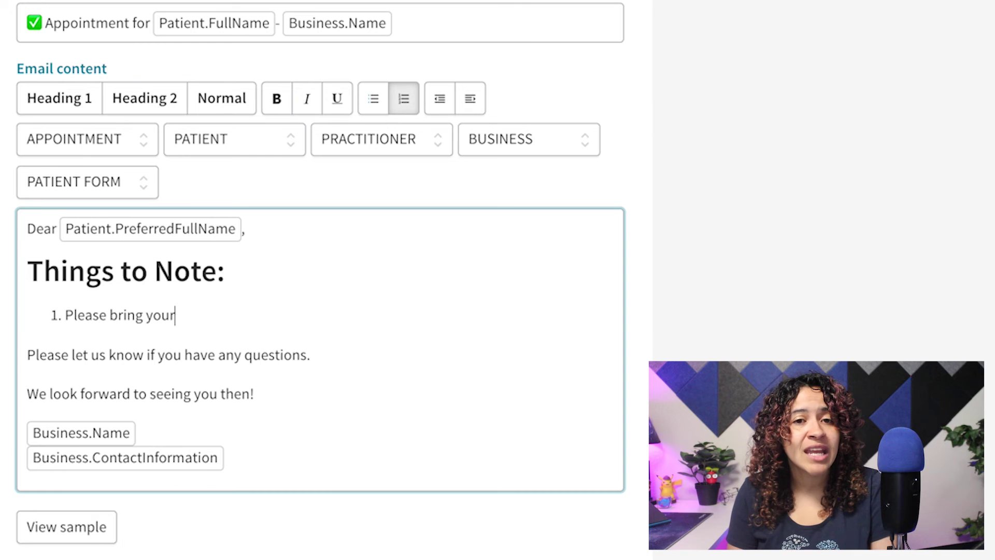
key("ctrl+b")
type("ID and")
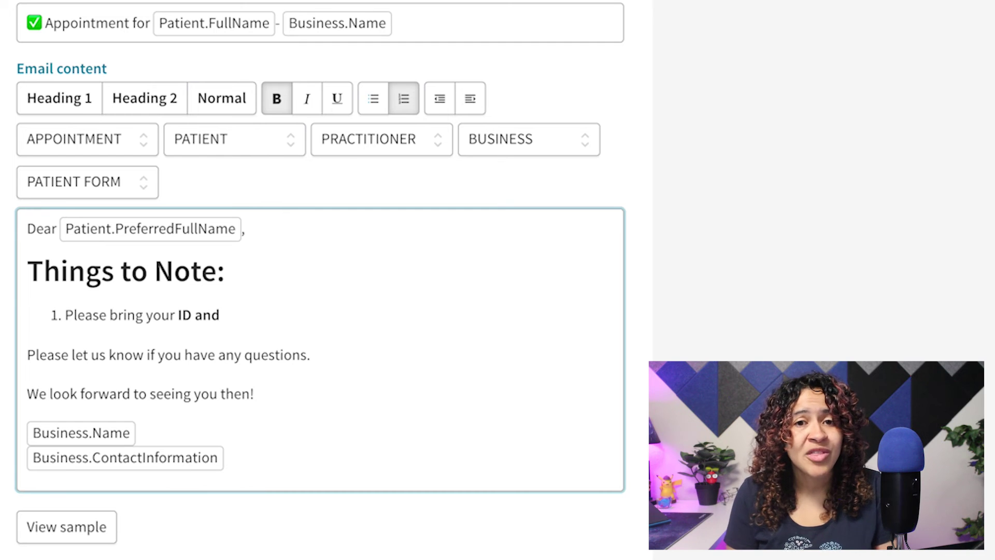
type("/or")
key("BackSpace")
key("BackSpace")
type("or passwor")
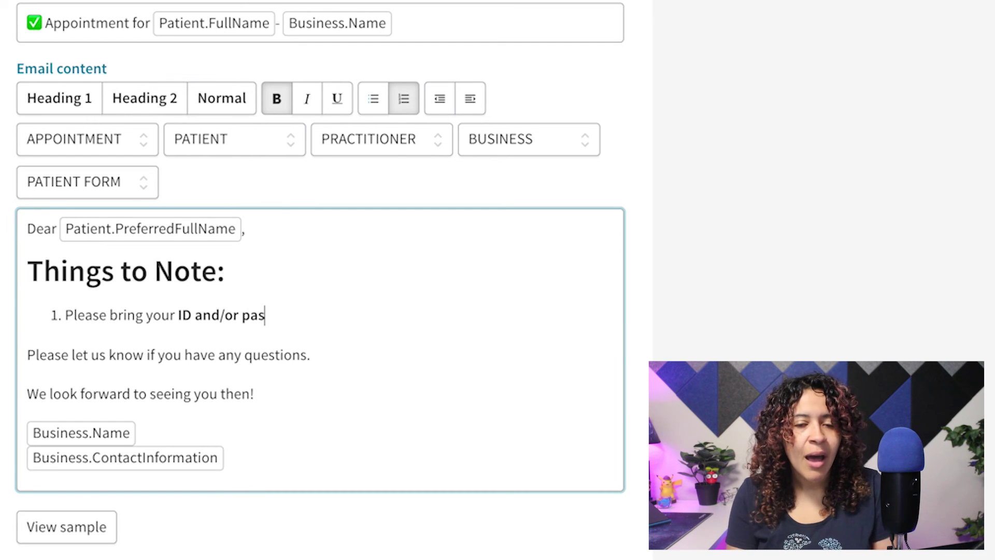
key("BackSpace")
key("BackSpace")
key("BackSpace")
type("port when")
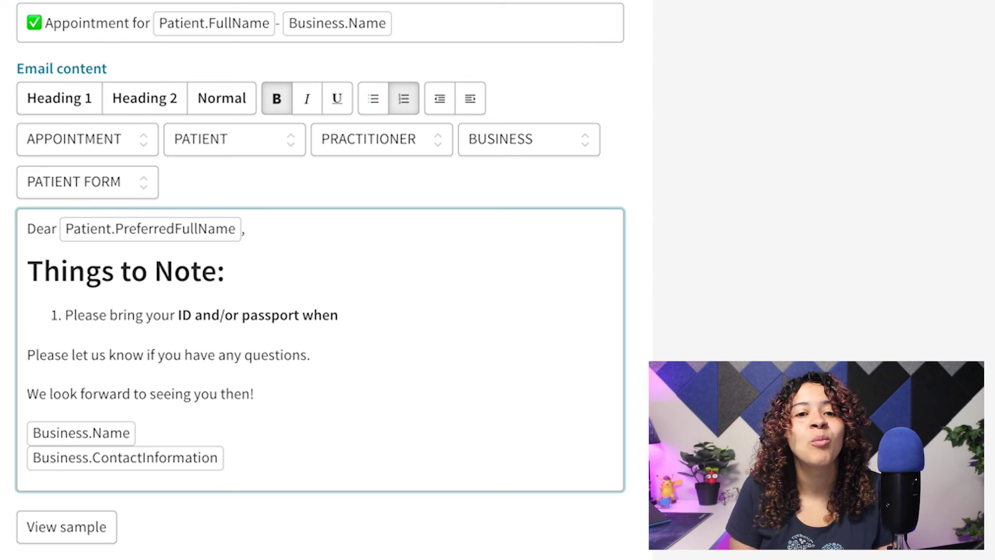
type(" you")
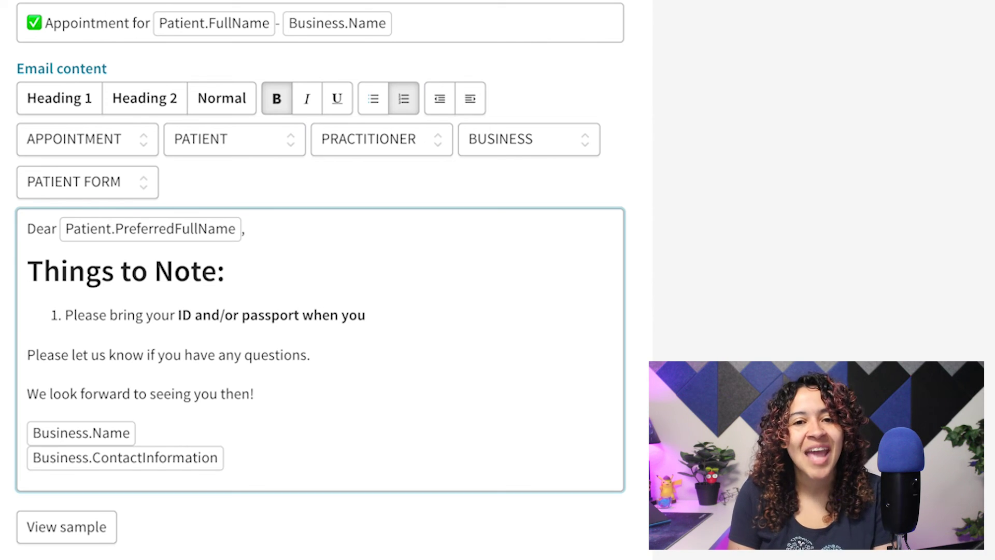